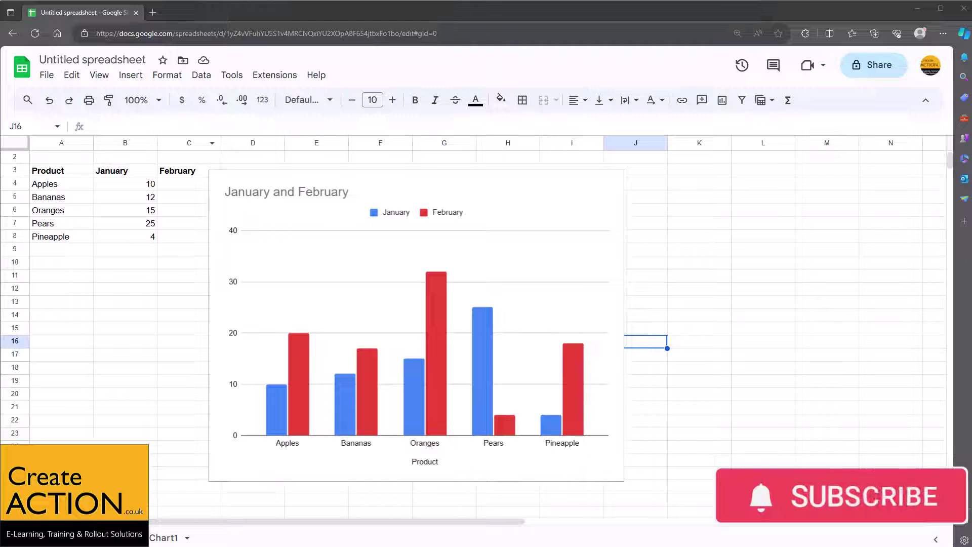
Select the January and February chart and undo, removing the separate Chart1 sheet
left_click(369, 174)
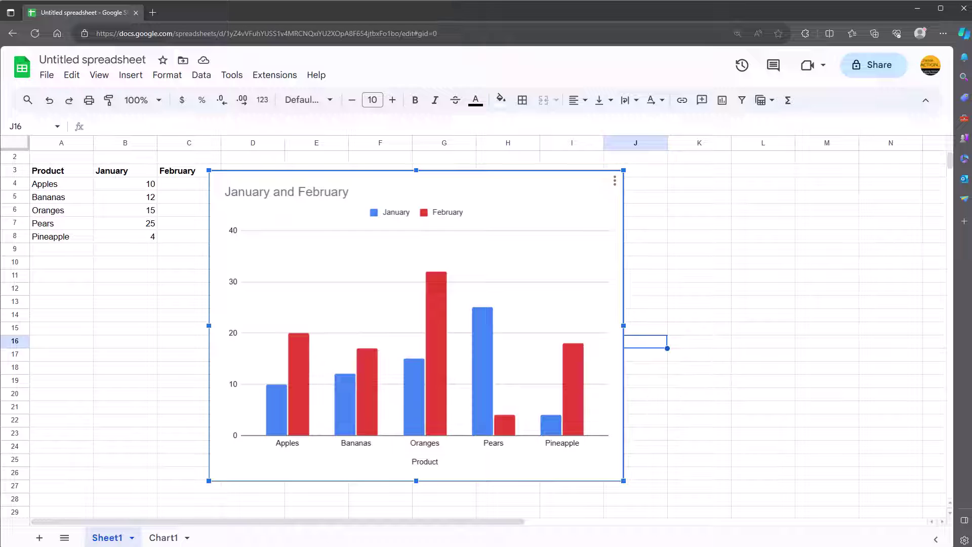
key("ctrl+z")
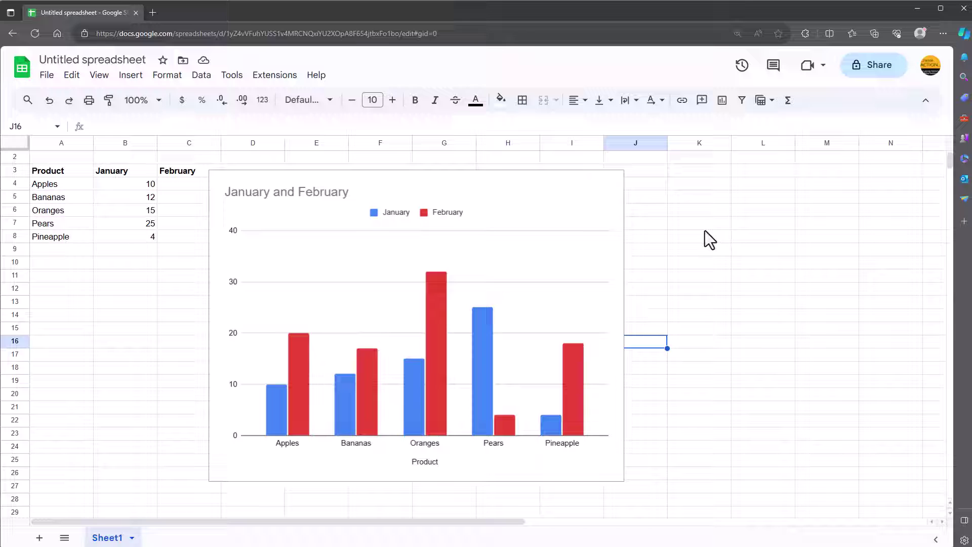
Use the chart menu's Move to own sheet to place the January and February chart on a new Chart2 sheet
left_click(498, 188)
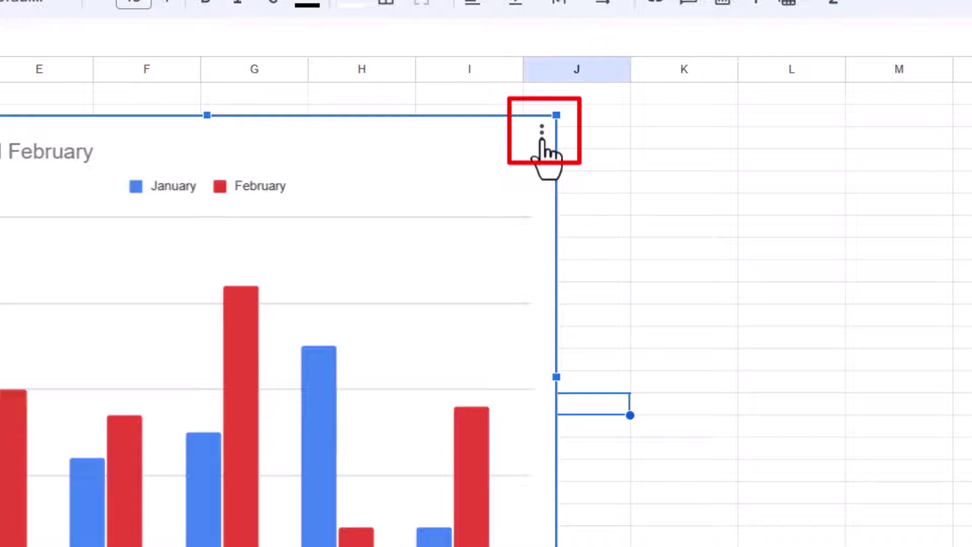
left_click(542, 133)
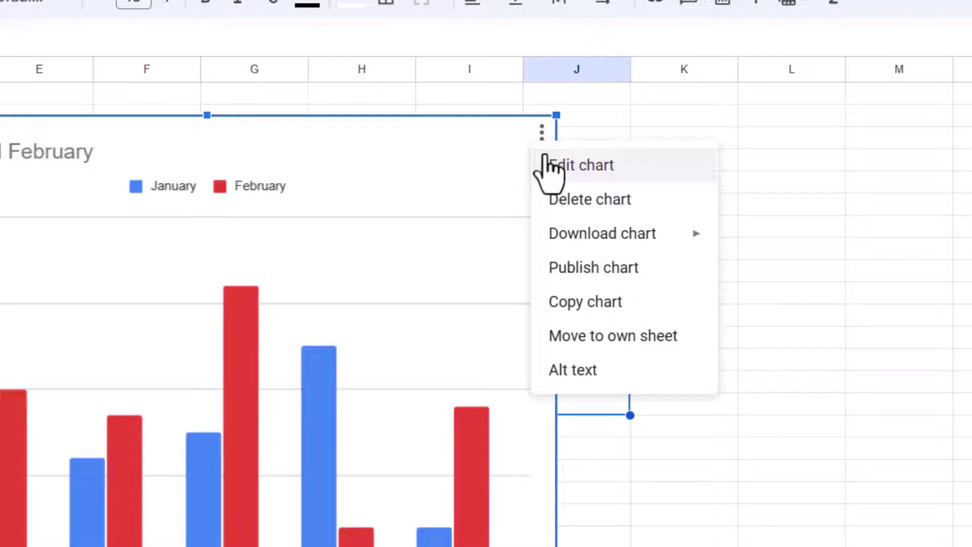
mouse_move(601, 241)
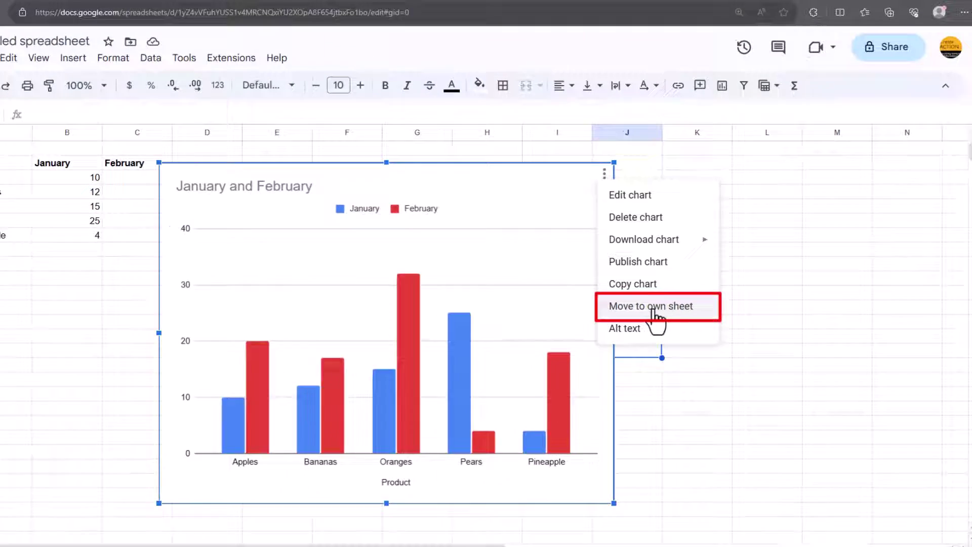
left_click(653, 309)
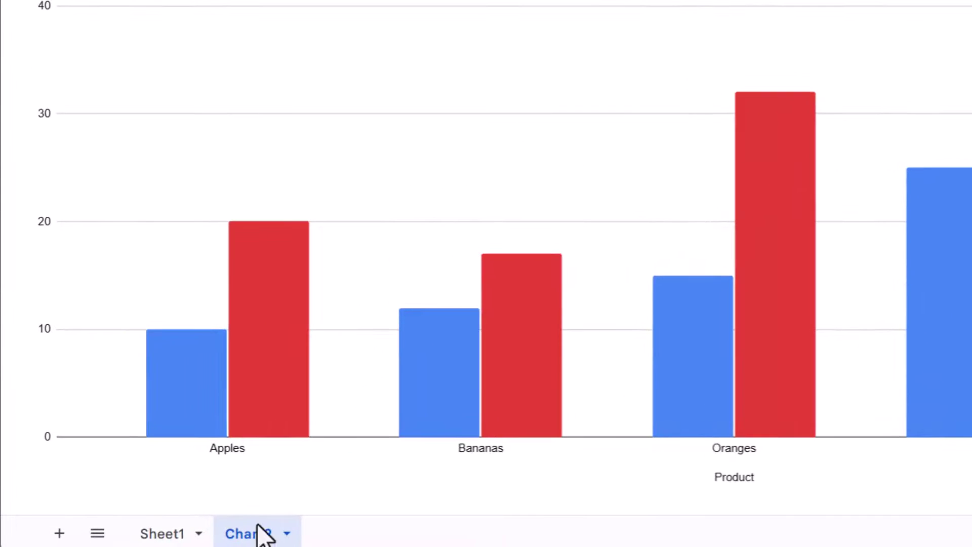
Check the Sheet1 data table, then go back to the Chart2 chart sheet
left_click(162, 537)
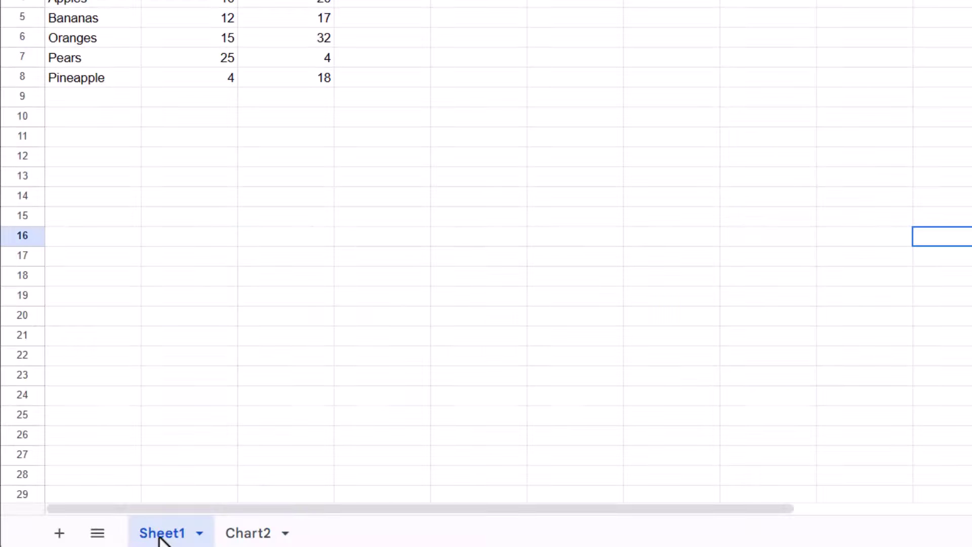
left_click(253, 537)
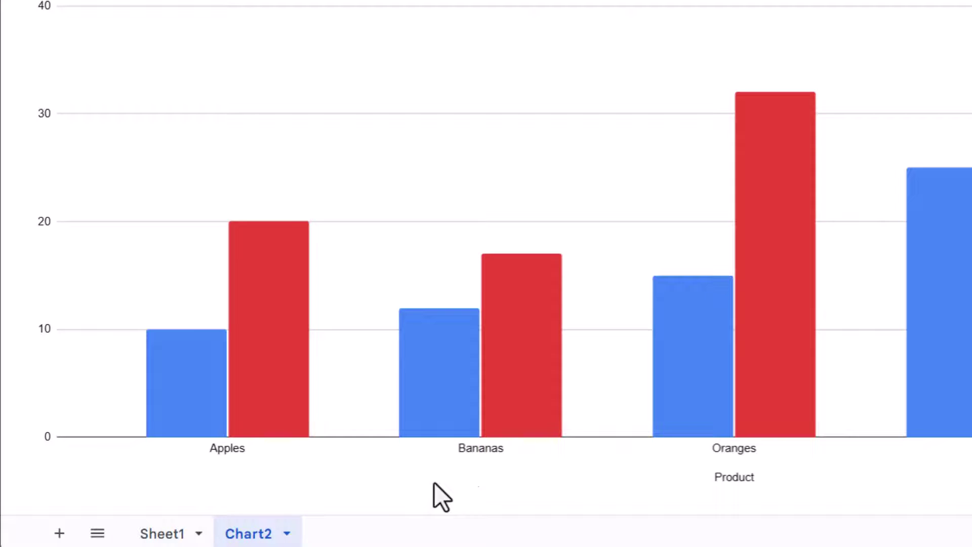
mouse_move(542, 427)
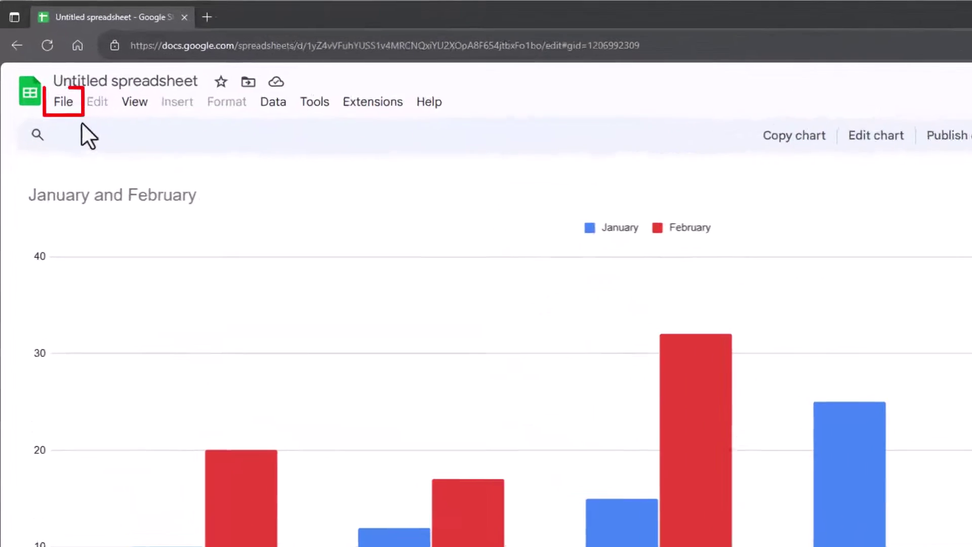
Print the Chart2 sheet in landscape, fit to width, to Microsoft Print to PDF
left_click(65, 104)
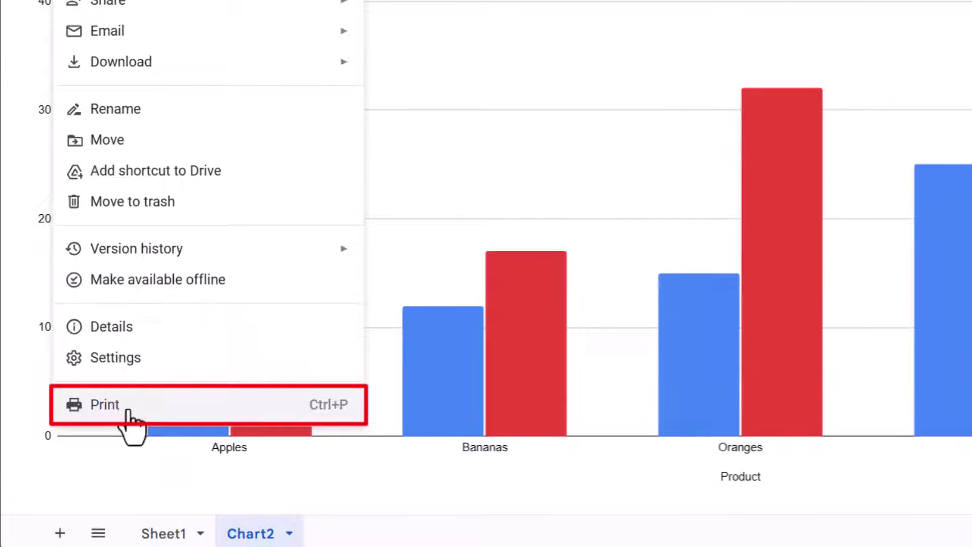
left_click(127, 411)
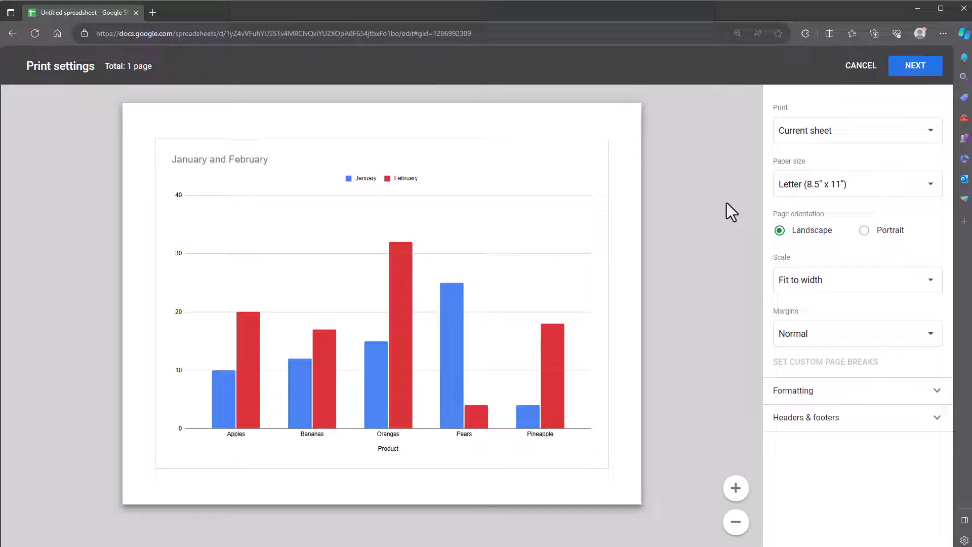
left_click(908, 68)
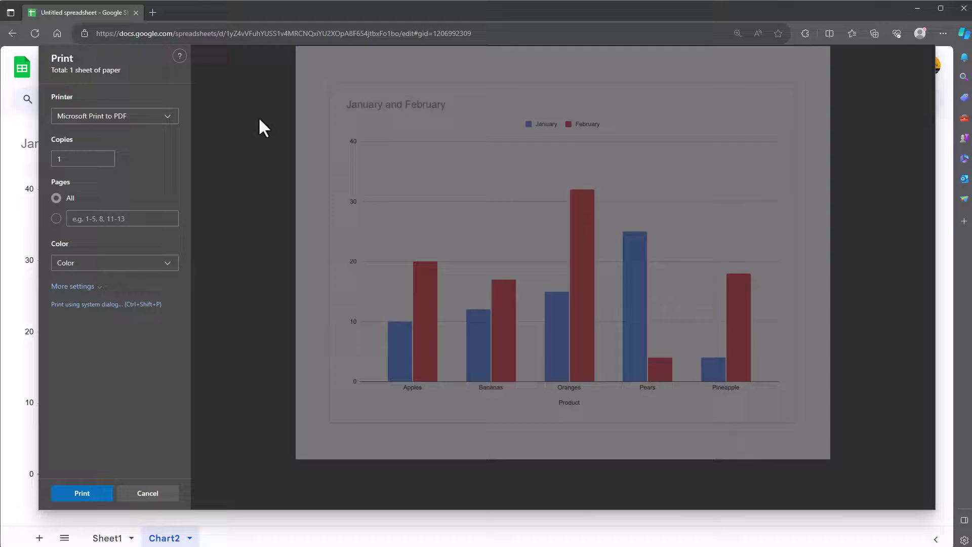
left_click(155, 121)
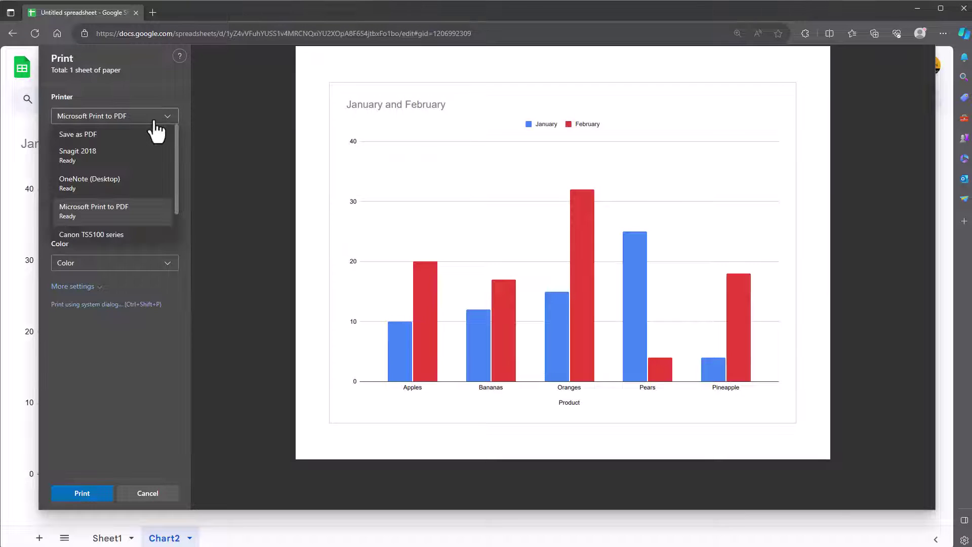
left_click(182, 105)
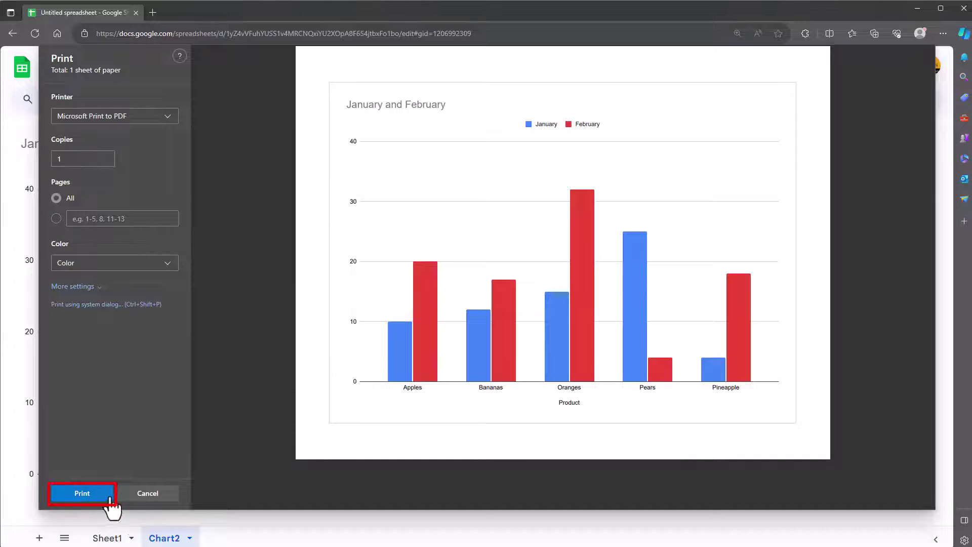
left_click(148, 494)
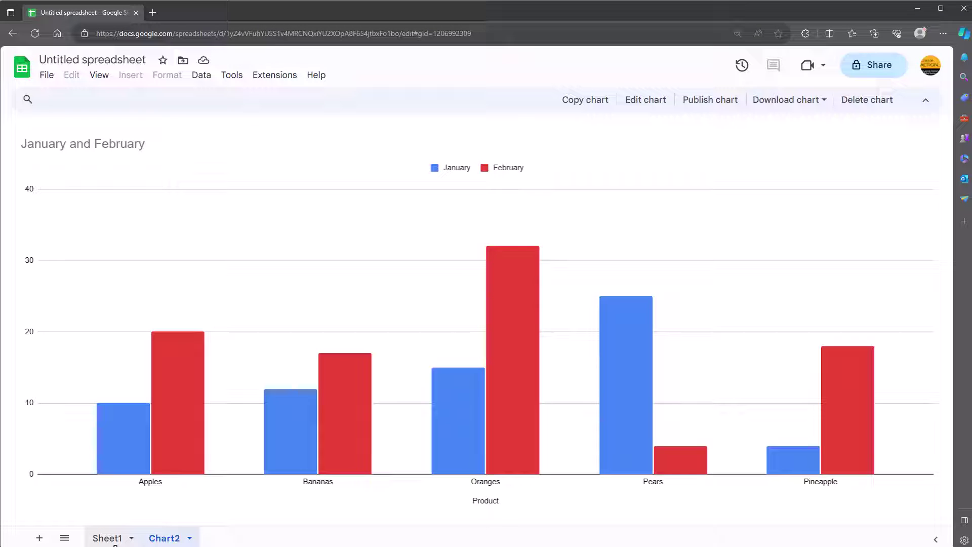
Paste a copy of the January and February chart into Sheet1 at cell E9
left_click(115, 541)
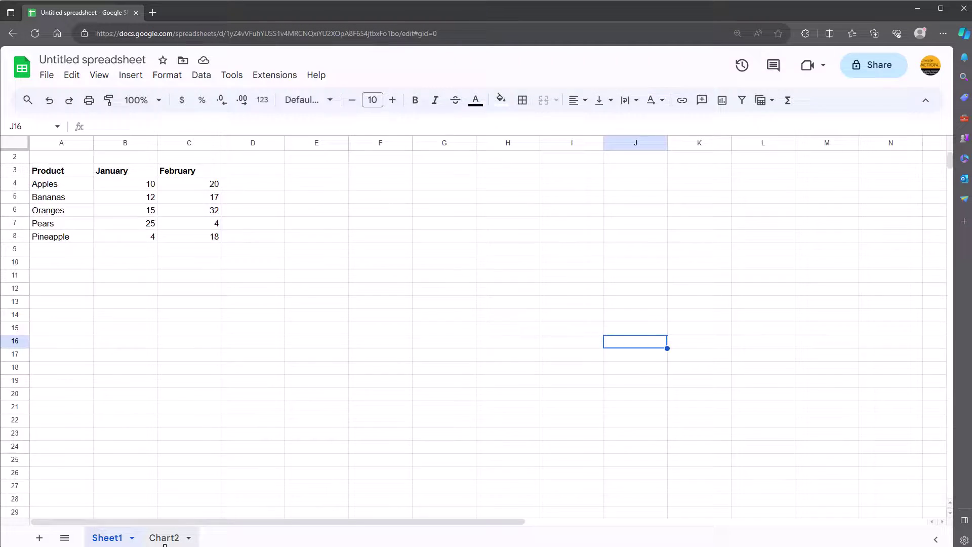
left_click(164, 539)
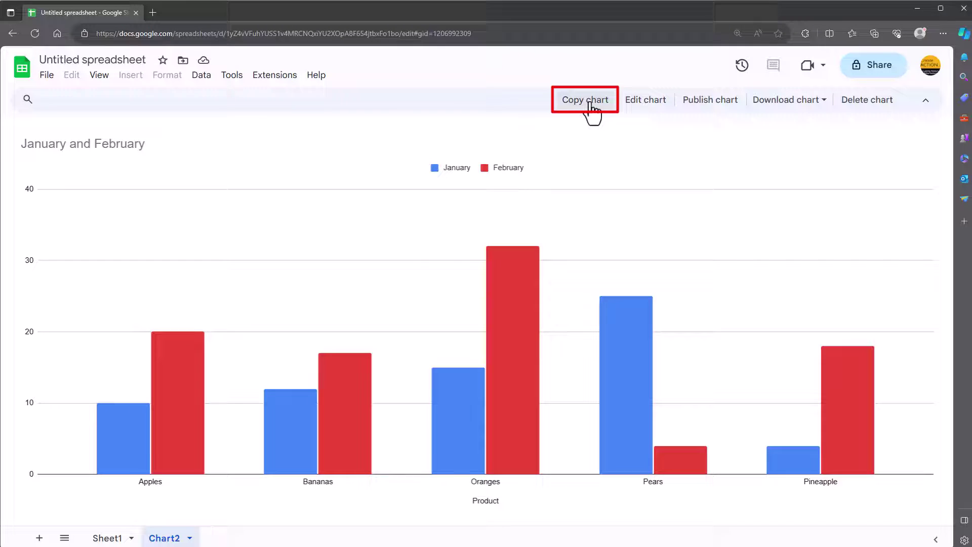
left_click(109, 538)
left_click(324, 250)
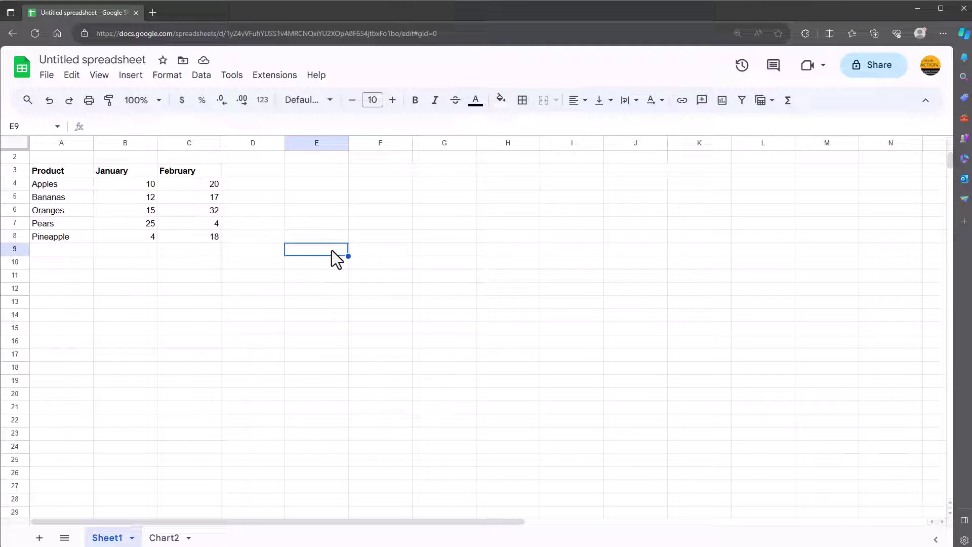
key("ctrl+v")
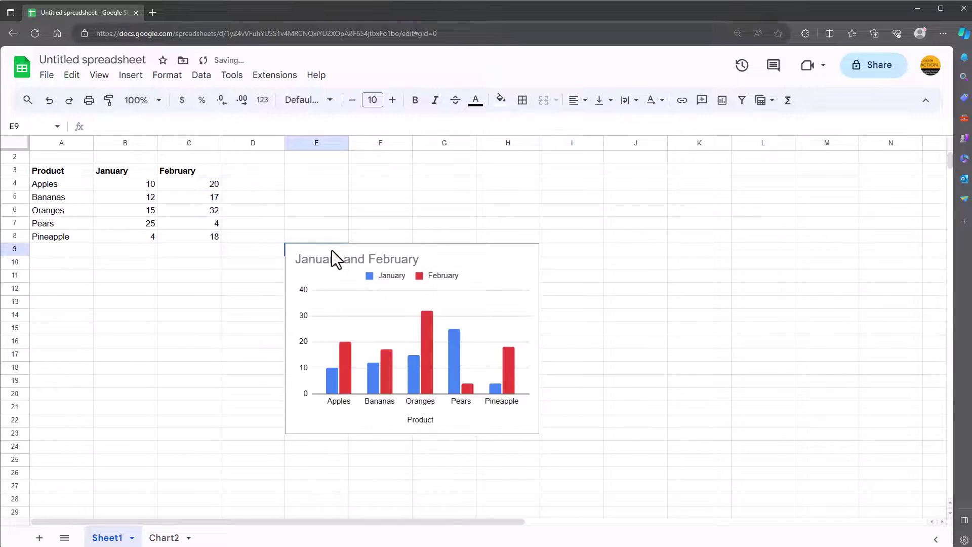
Move the pasted chart up beside the data near D3 and enlarge it
left_click(615, 301)
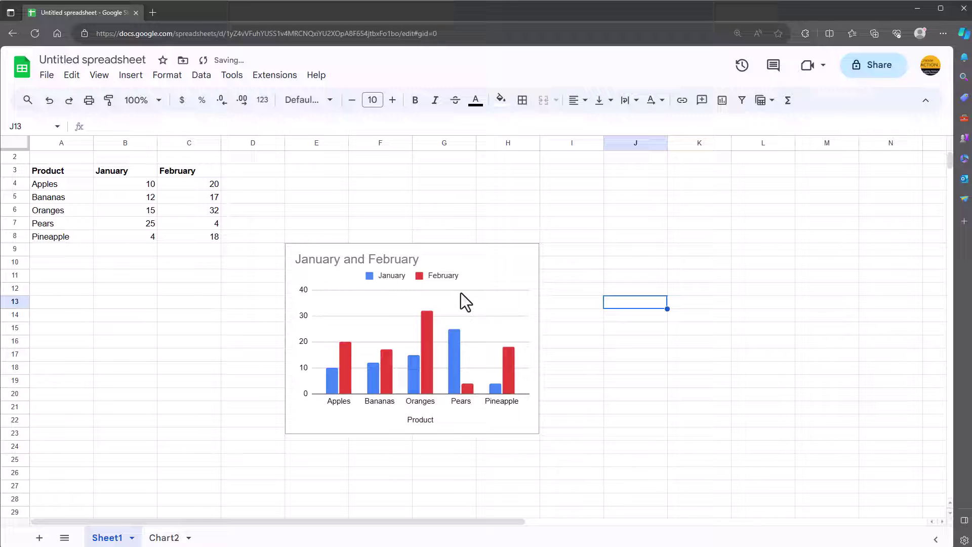
left_click(467, 265)
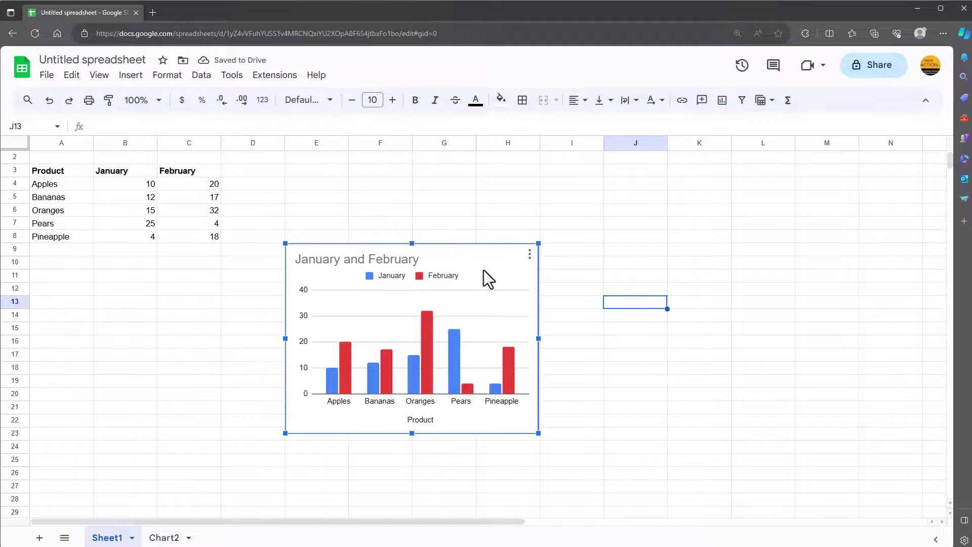
left_click_drag(482, 276, 464, 199)
left_click_drag(523, 356, 613, 426)
left_click(763, 288)
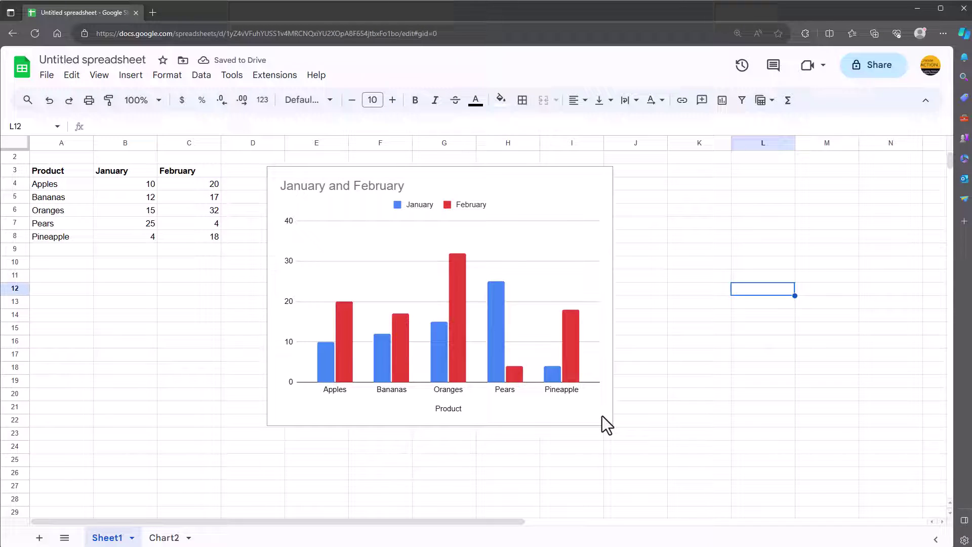
Download the embedded Sheet1 chart as January and February.pdf from its Download chart menu
left_click(547, 181)
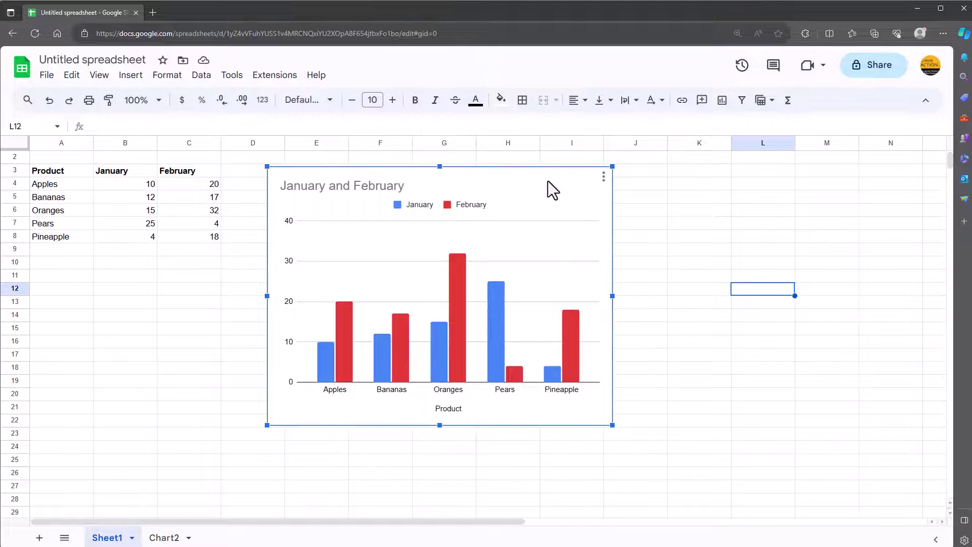
left_click(167, 538)
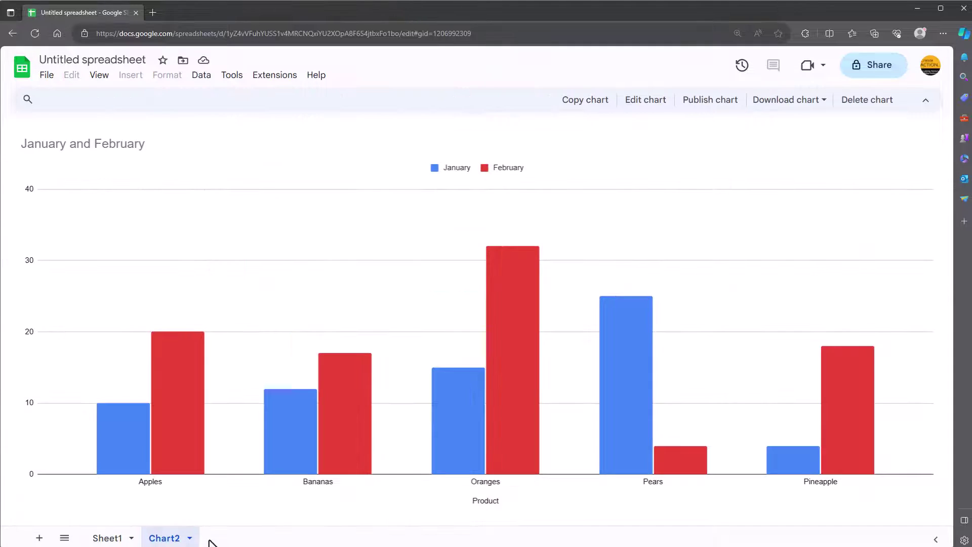
left_click(108, 539)
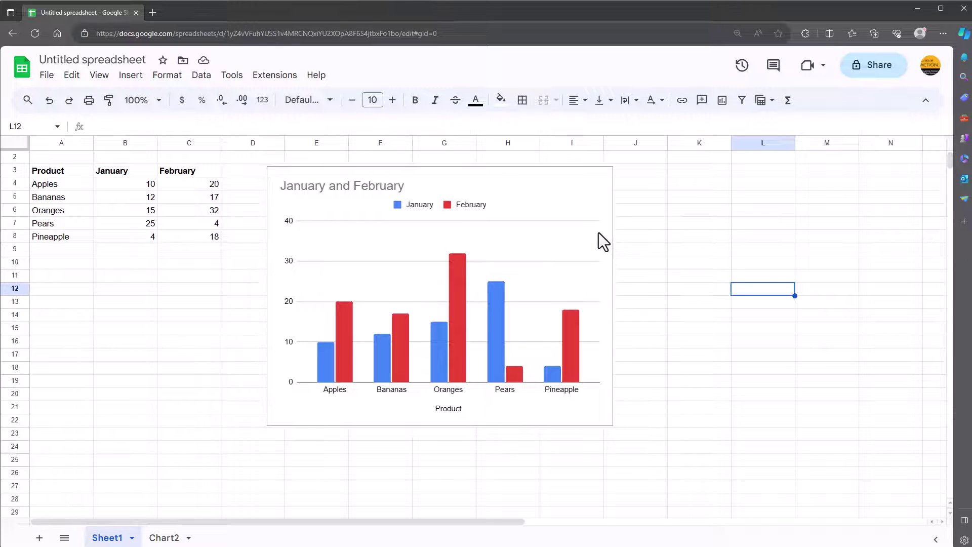
left_click(562, 192)
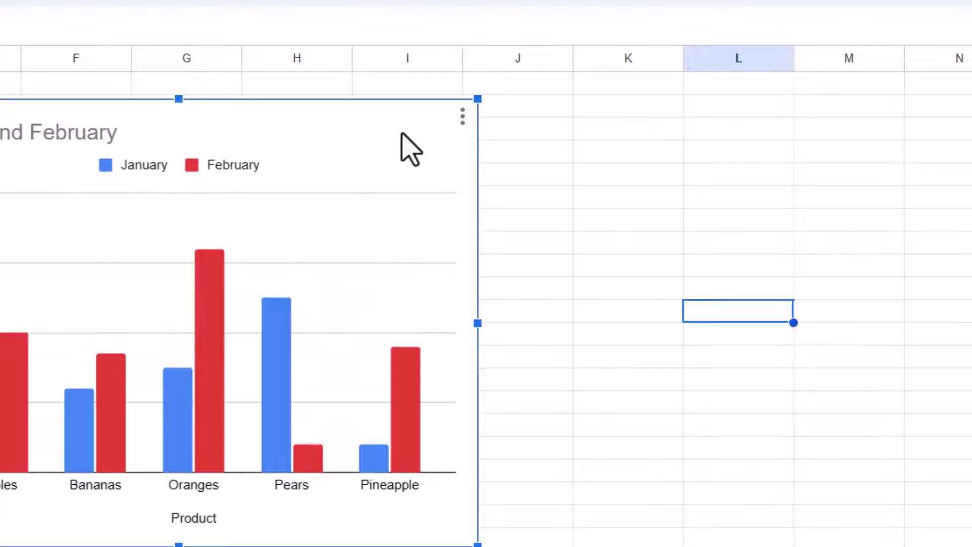
left_click(461, 121)
mouse_move(569, 233)
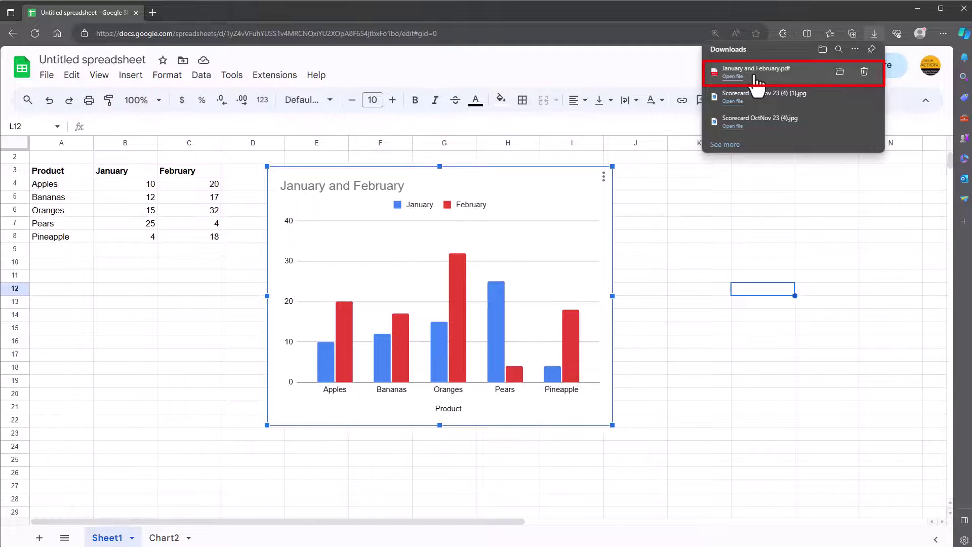
Show January and February.pdf in the Downloads folder and open it in Firefox
left_click(839, 75)
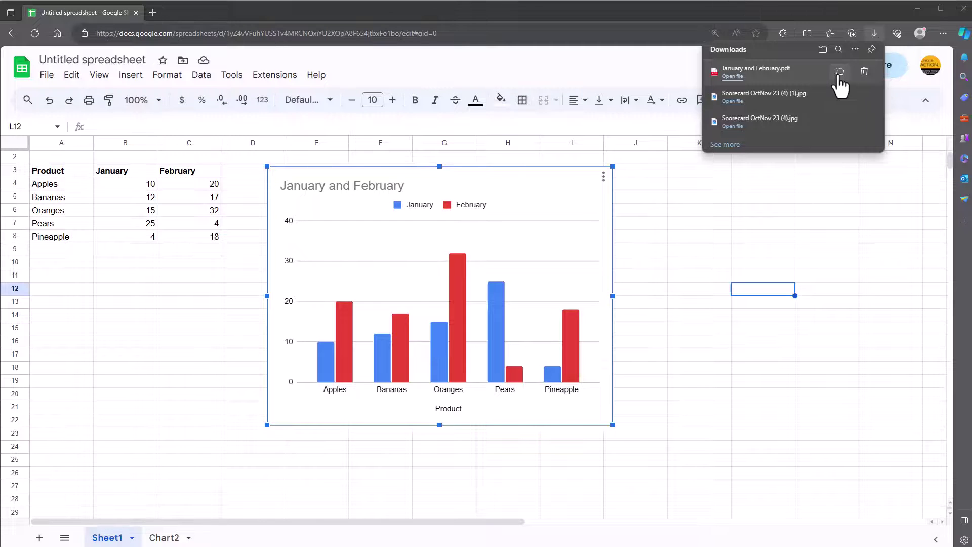
left_click_drag(251, 144, 636, 97)
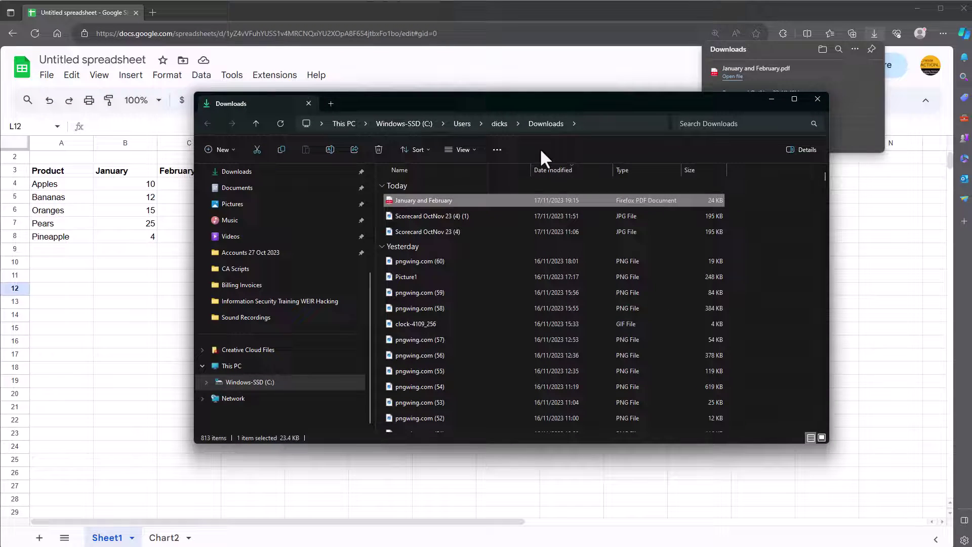
double_click(412, 201)
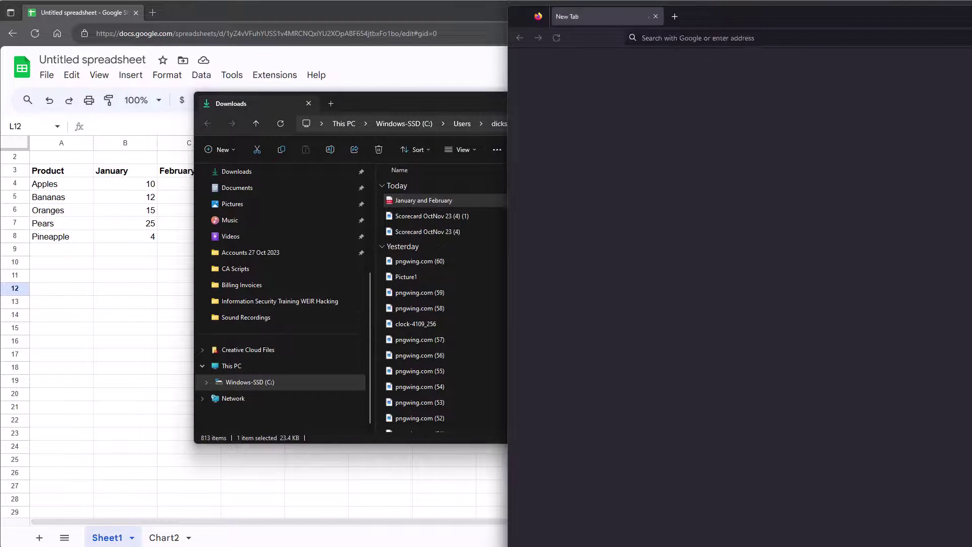
left_click_drag(733, 36, 606, 28)
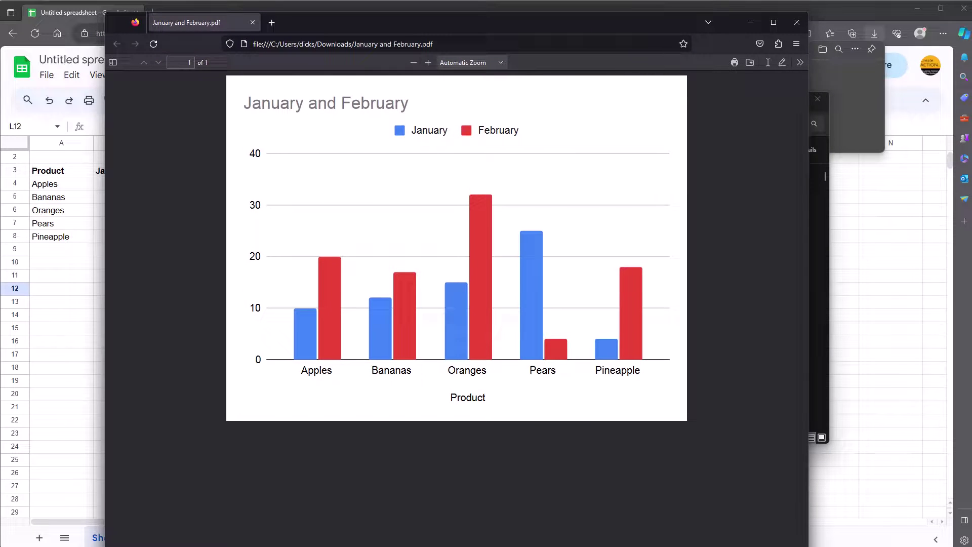
left_click_drag(646, 544, 647, 523)
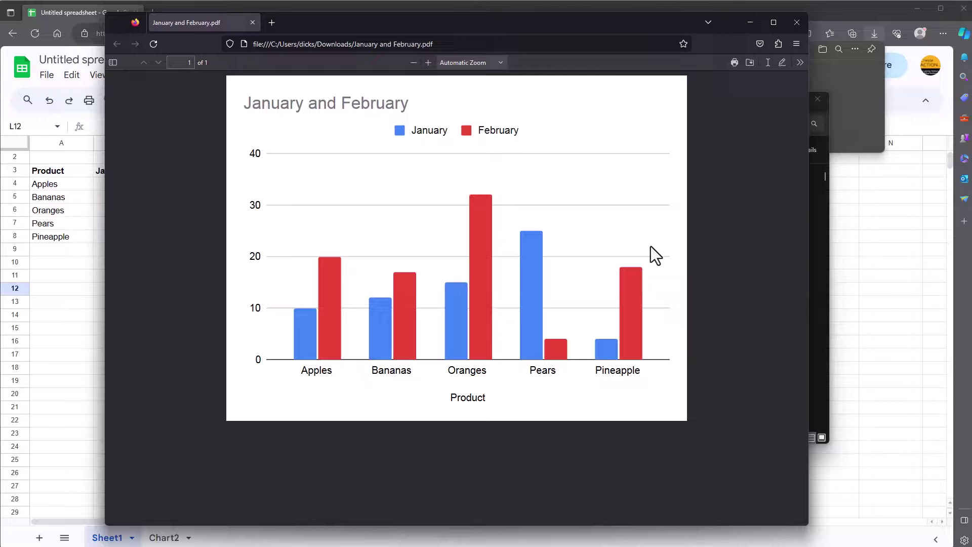
left_click(734, 62)
Open Firefox's Print dialog for January and February.pdf with Ctrl+P
key("ctrl+p")
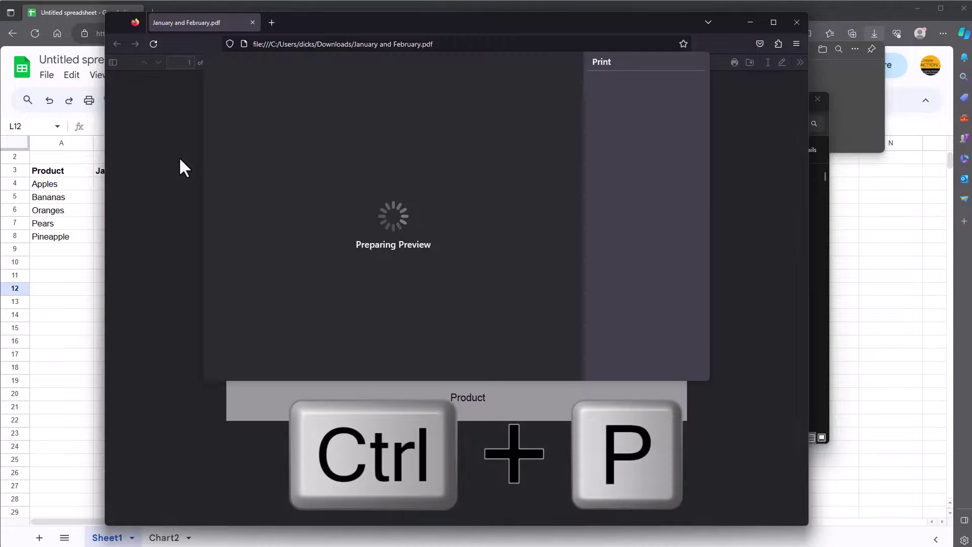